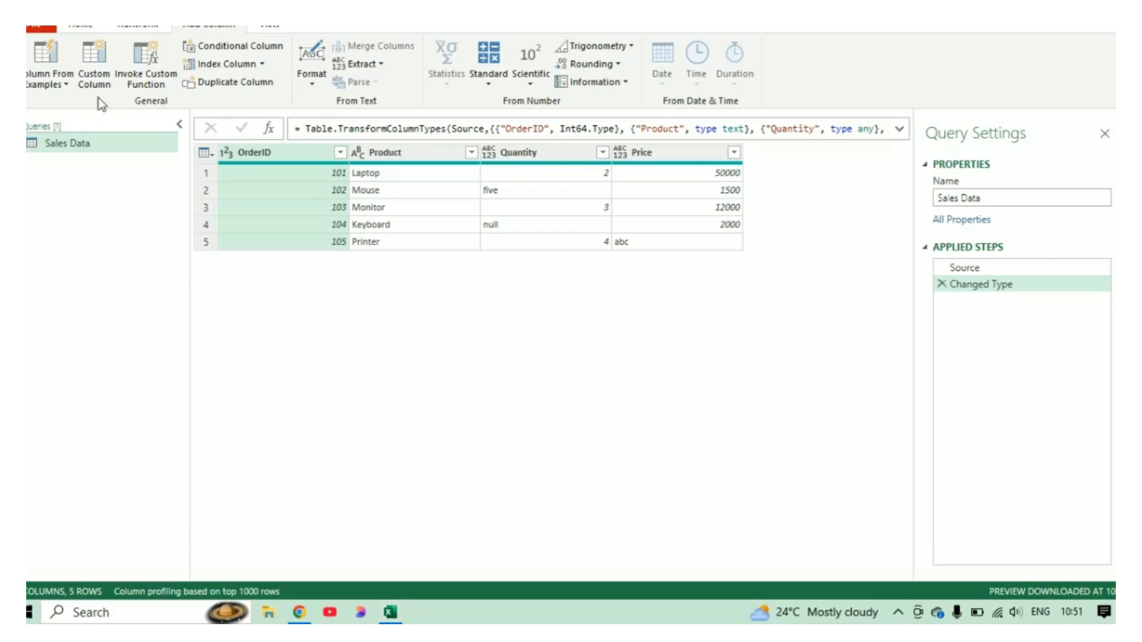
# Step: Start a custom column in the Sales Data query and name it Total Cost
pyautogui.click(544, 155)
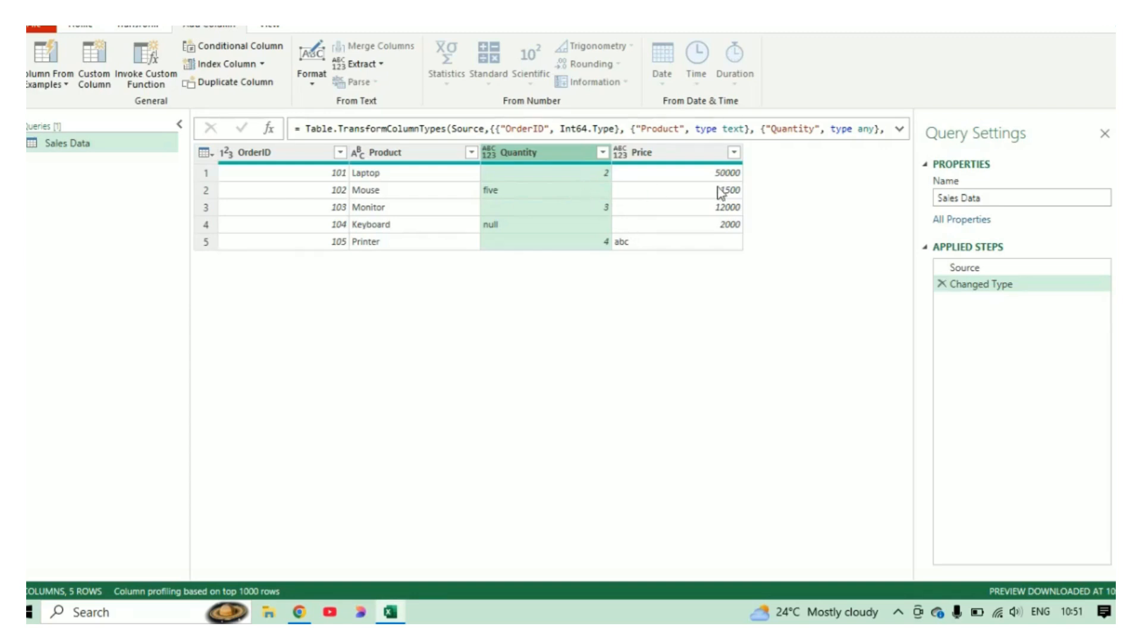
pyautogui.click(690, 153)
pyautogui.click(86, 84)
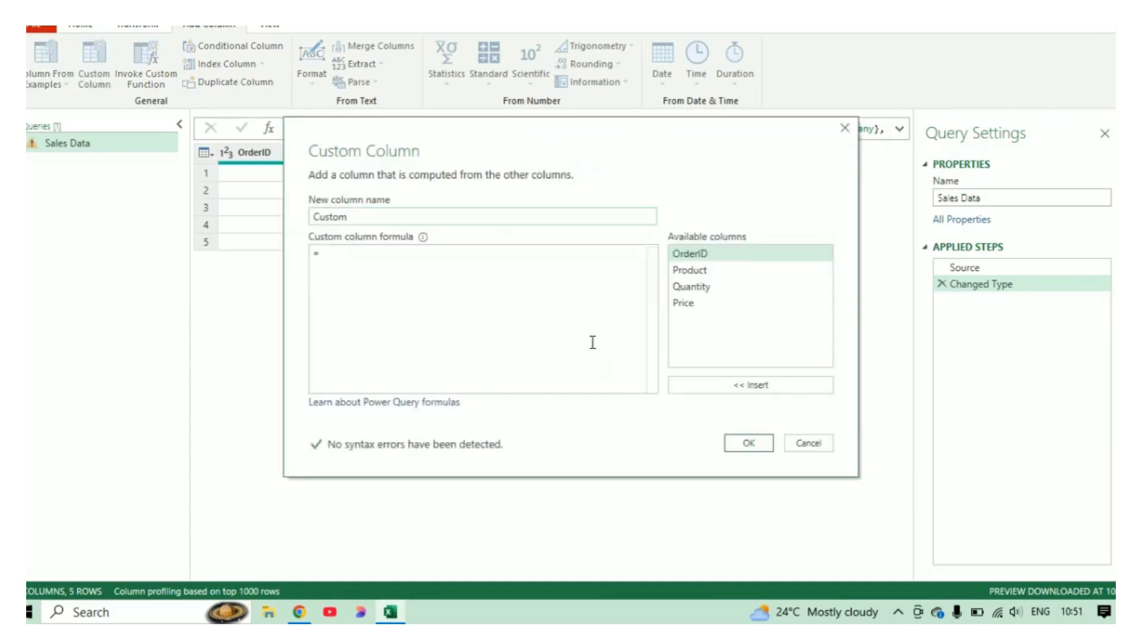
pyautogui.doubleClick(366, 216)
pyautogui.write('Total C')
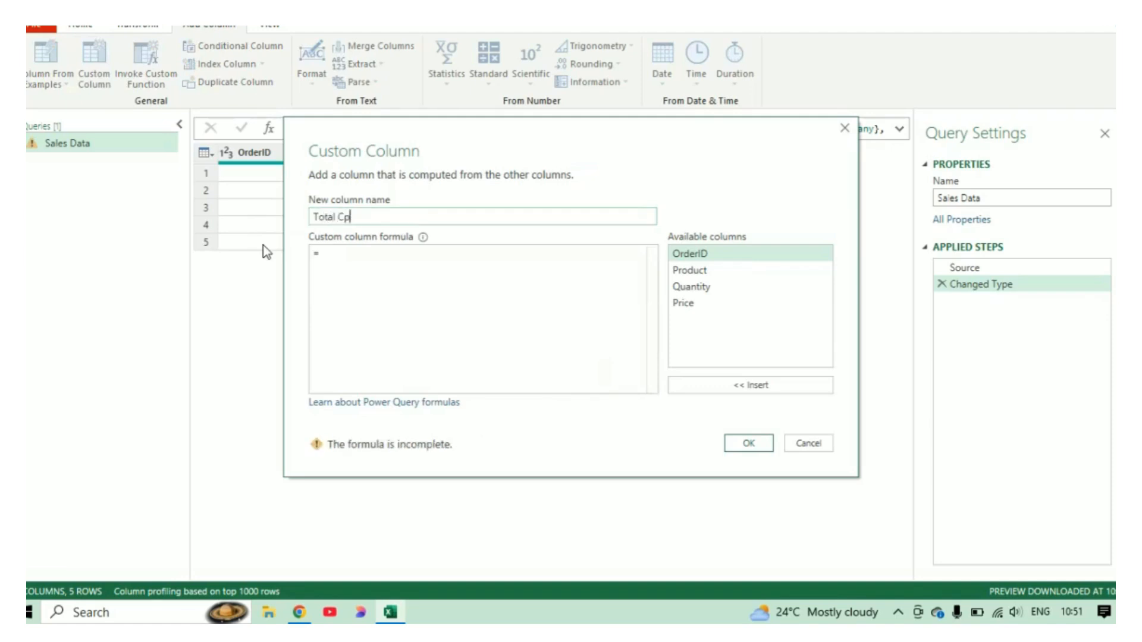
pyautogui.write('ost')
# Step: Enter Number.From([Quantity]) as the first part of the Total Cost formula
pyautogui.click(387, 260)
pyautogui.write('Number.Fr')
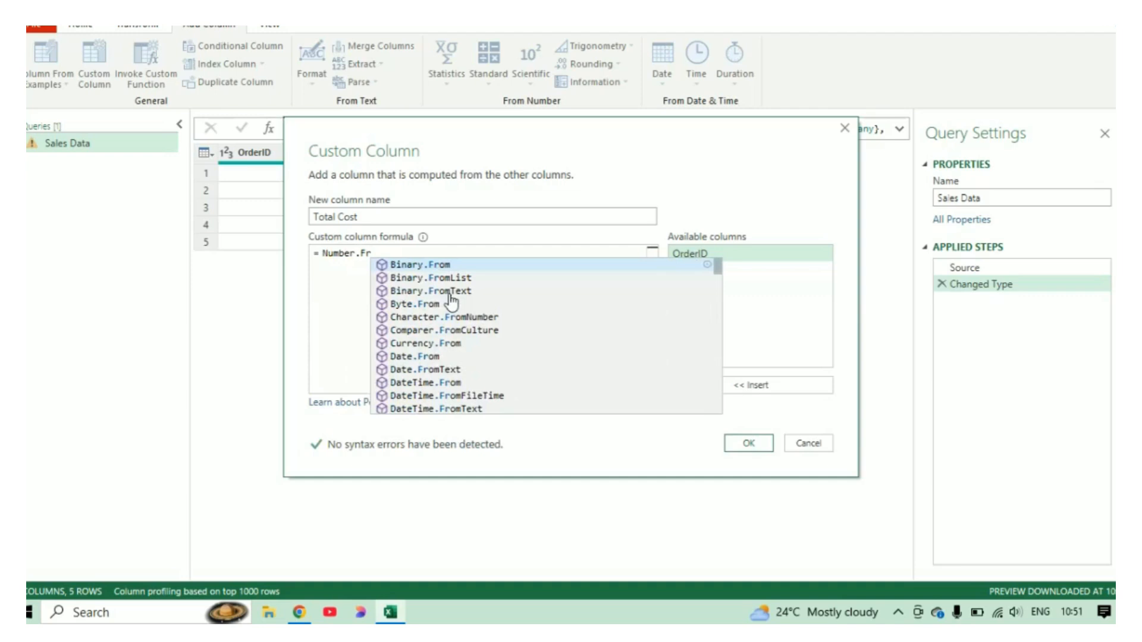
pyautogui.write('om')
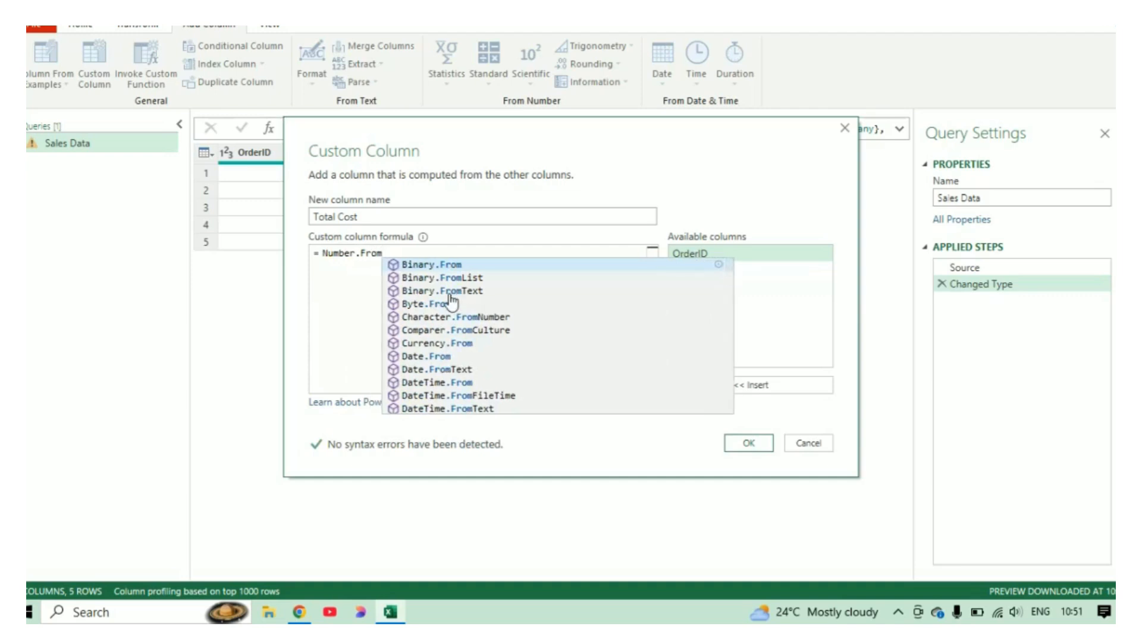
pyautogui.write('([')
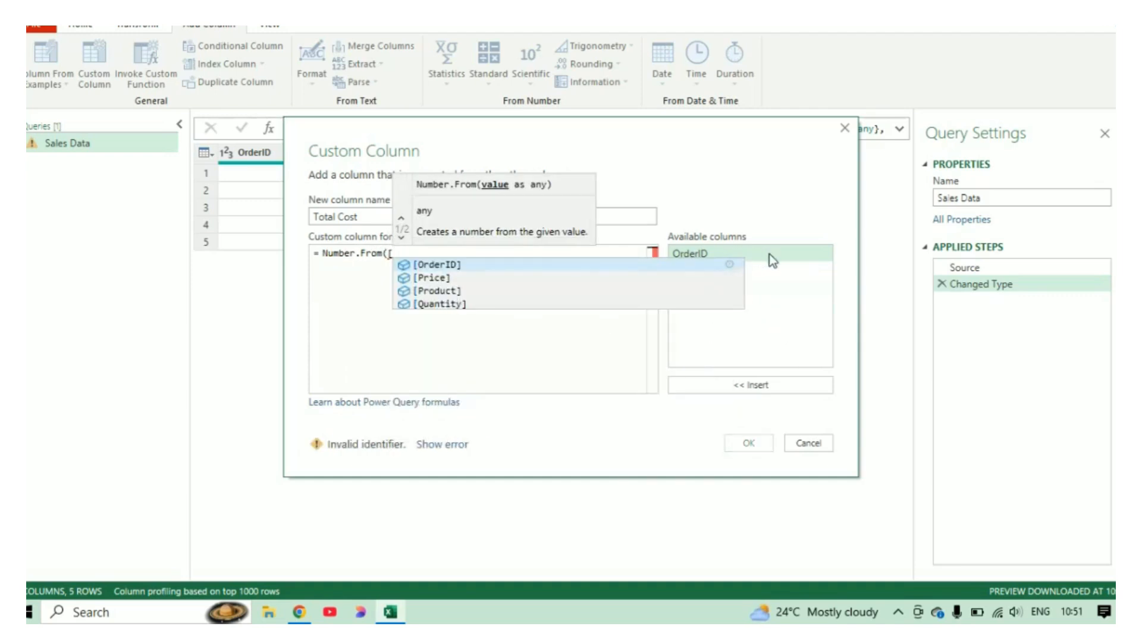
pyautogui.click(739, 286)
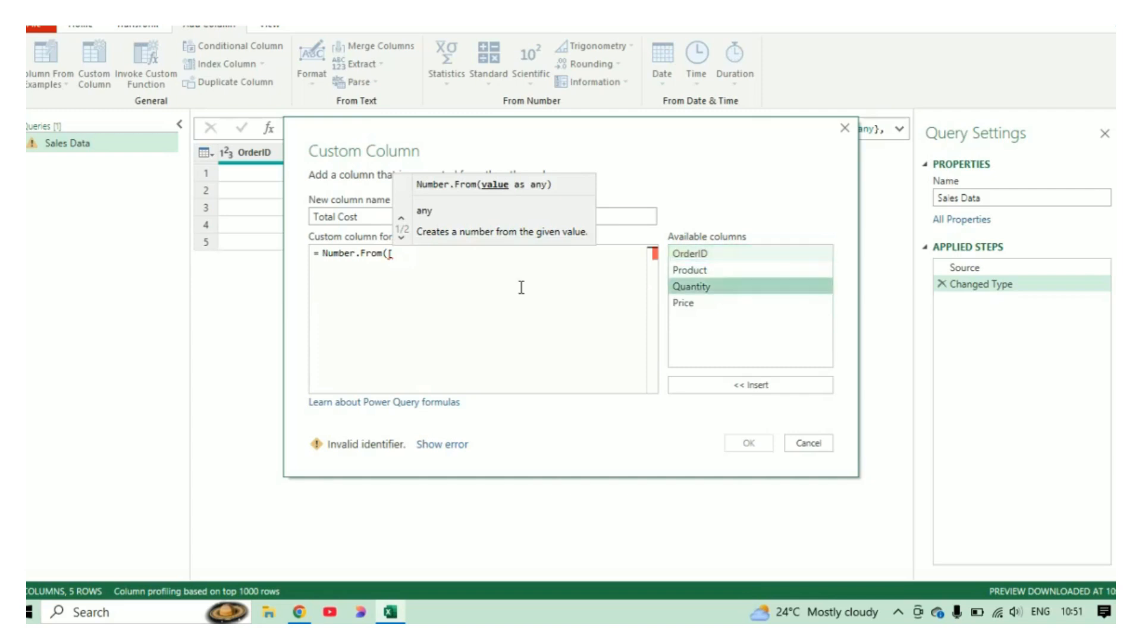
pyautogui.click(747, 385)
pyautogui.click(396, 255)
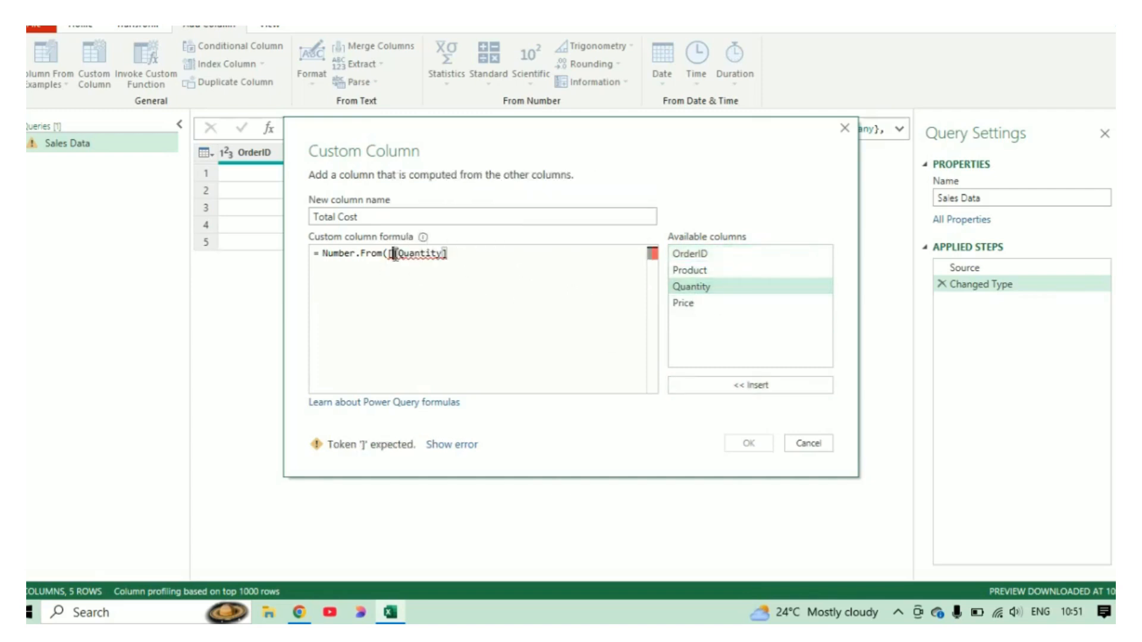
pyautogui.press('BackSpace')
pyautogui.press('Right')
pyautogui.press('Right')
pyautogui.press('Right')
pyautogui.press('Right')
pyautogui.press('Right')
pyautogui.press('Right')
pyautogui.press('Right')
pyautogui.press('Right')
pyautogui.press('Right')
pyautogui.write(')')
# Step: Complete the formula by multiplying by Number.From([Price]), and add the Total Cost column
pyautogui.write('*N')
pyautogui.write('umber.F')
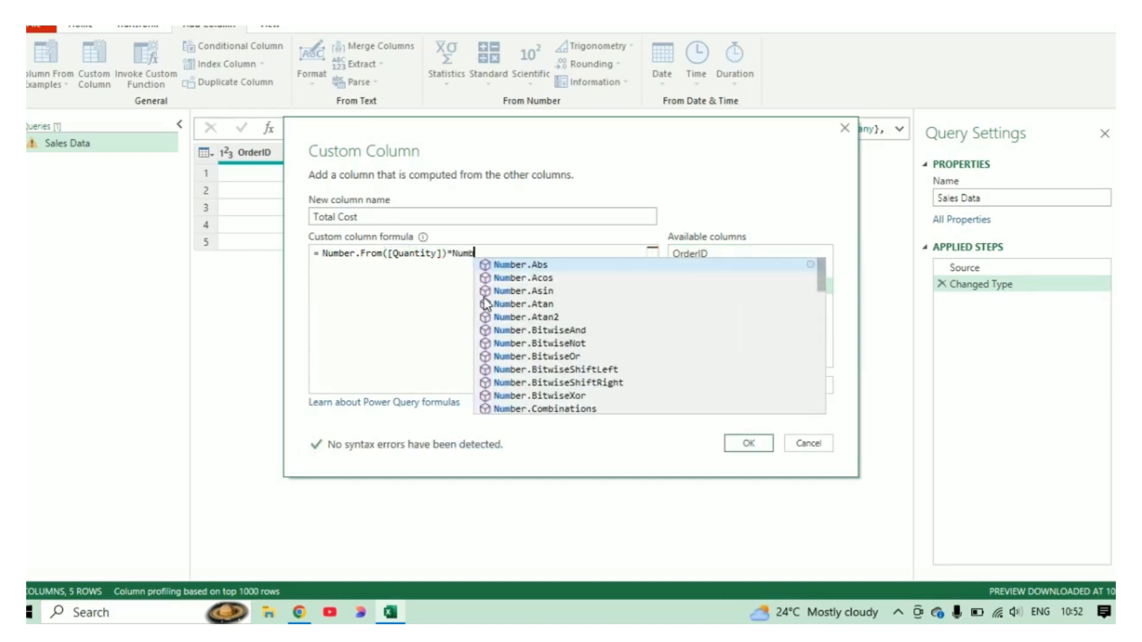
pyautogui.write('rom')
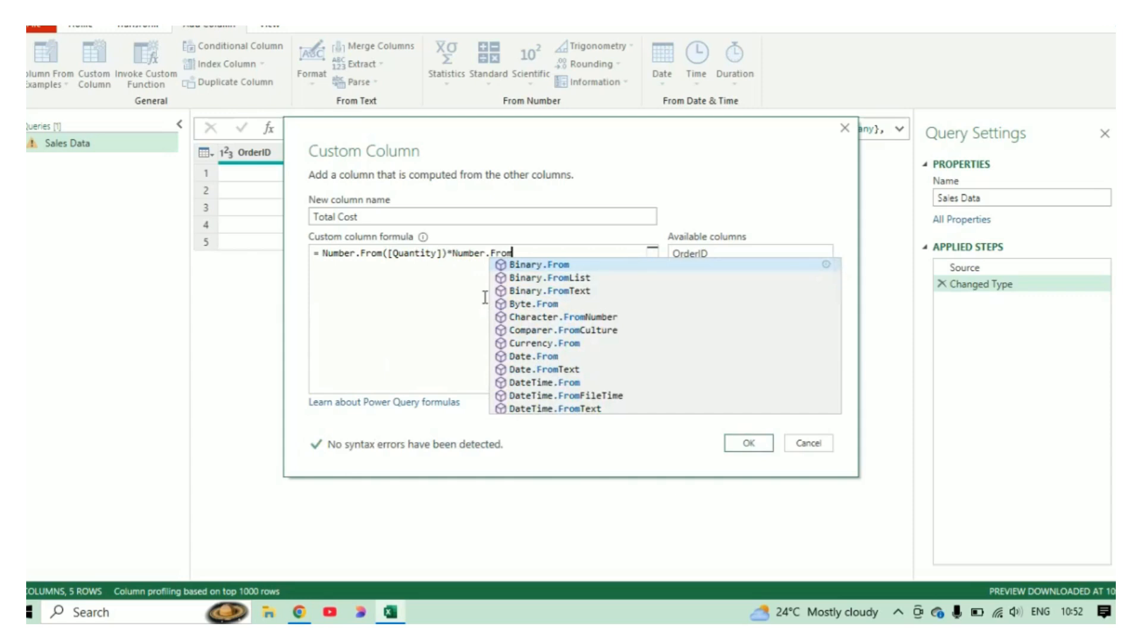
pyautogui.write('([')
pyautogui.click(747, 251)
pyautogui.click(718, 302)
pyautogui.click(750, 385)
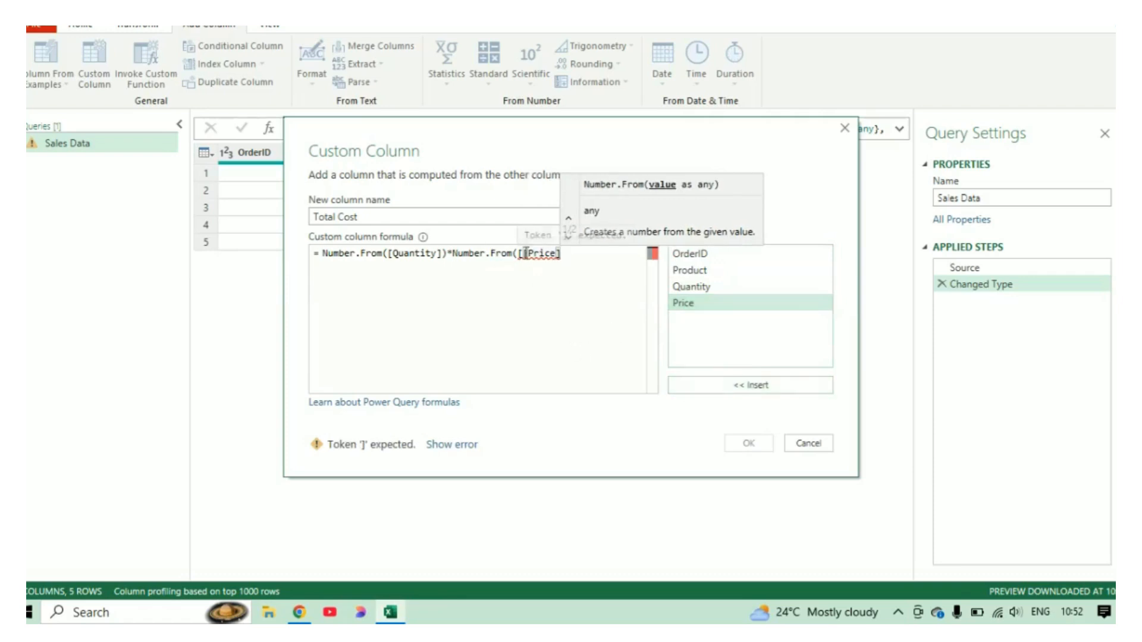
pyautogui.click(525, 253)
pyautogui.press('BackSpace')
pyautogui.press('End')
pyautogui.write(')')
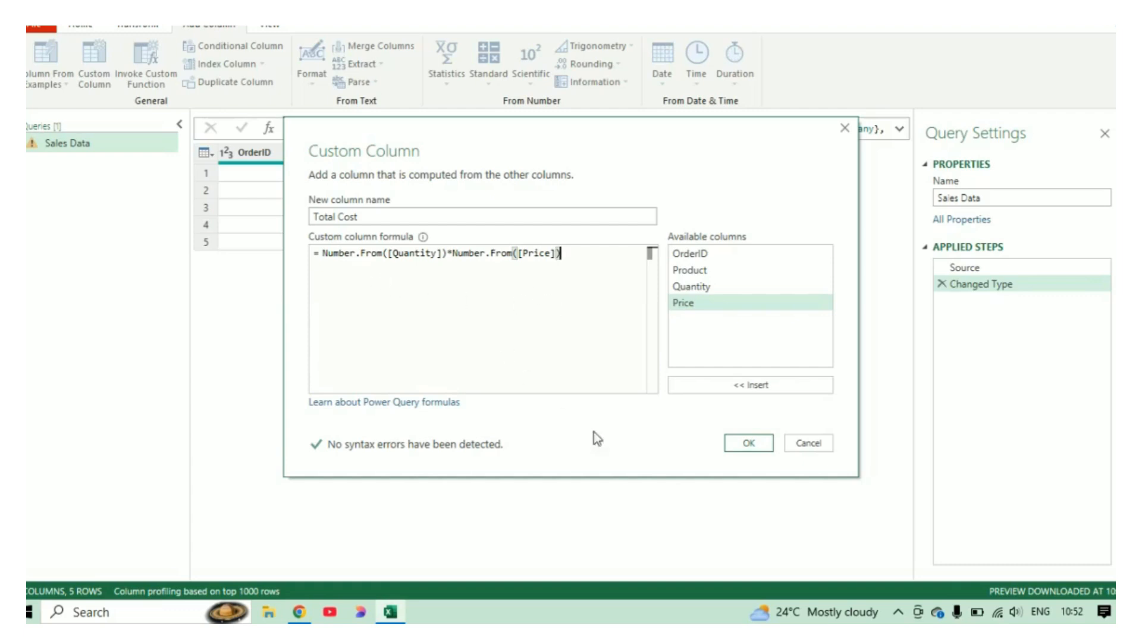
pyautogui.click(753, 447)
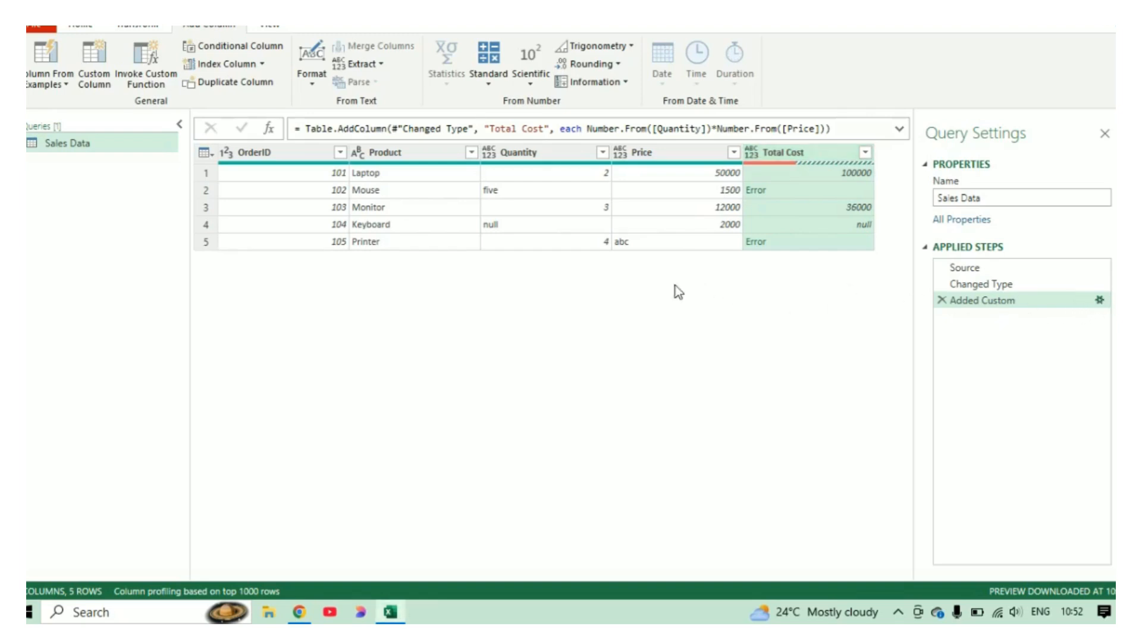
# Step: Change the Total Cost formula to try Number.From([Quantity])*Number.From([Price]) otherwise null
pyautogui.click(324, 253)
pyautogui.write('try')
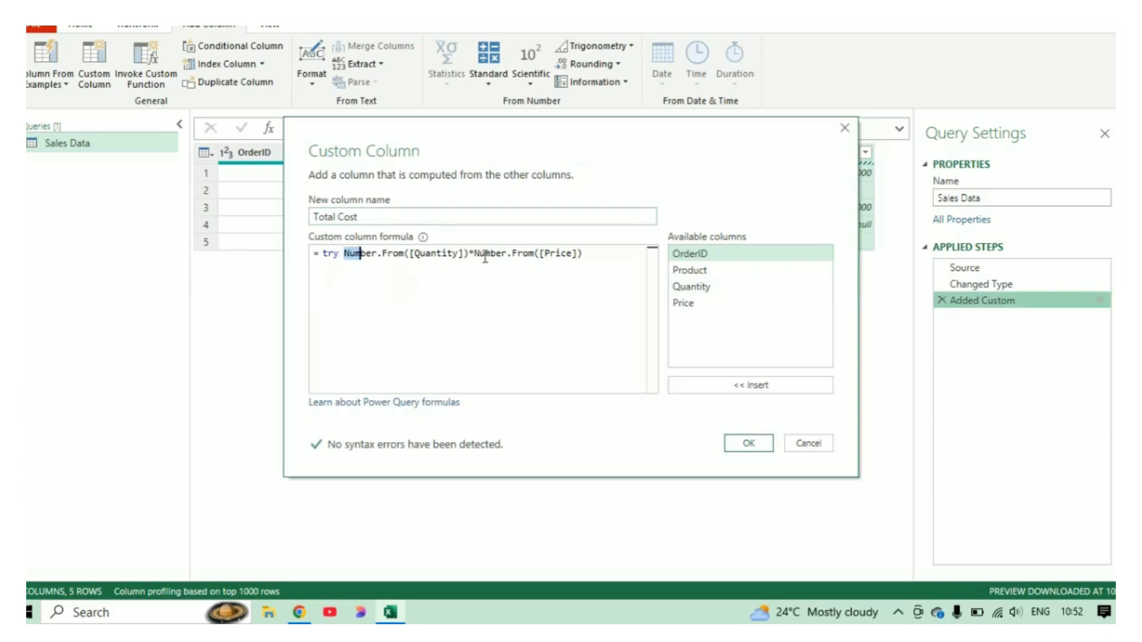
pyautogui.moveTo(344, 254); pyautogui.dragTo(594, 255)
pyautogui.click(594, 257)
pyautogui.write('otherwise ')
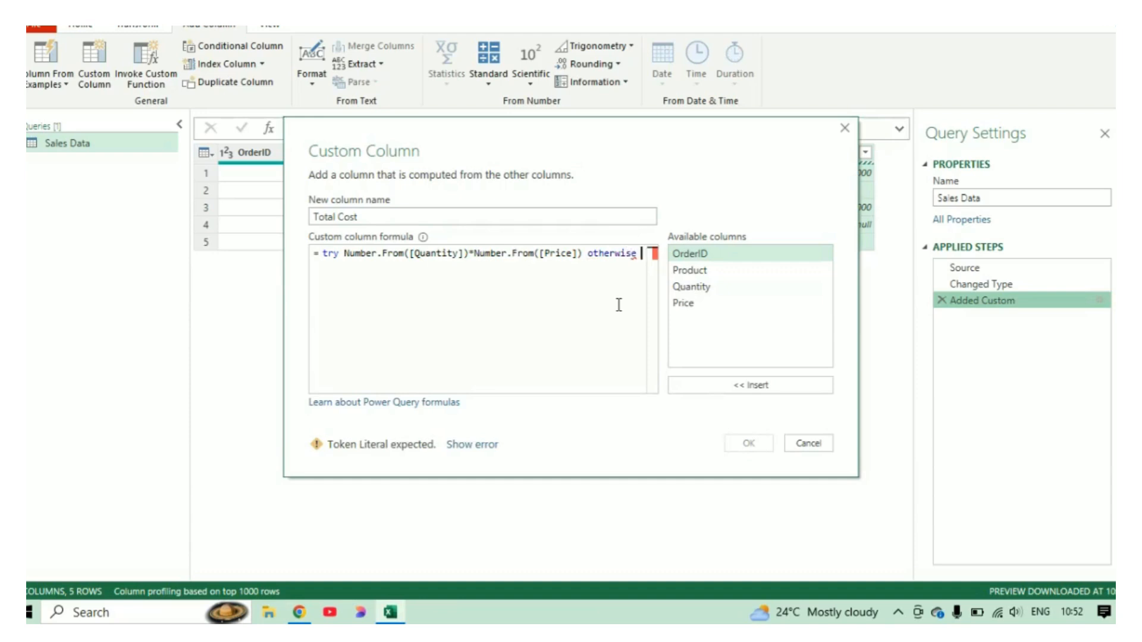
pyautogui.write('null')
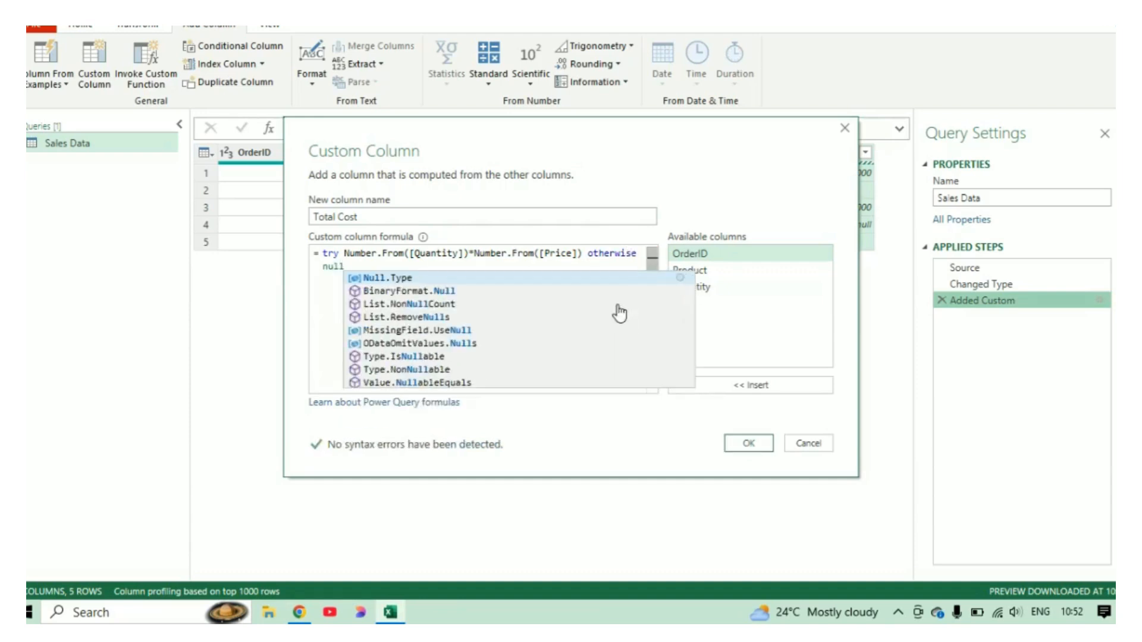
pyautogui.click(588, 254)
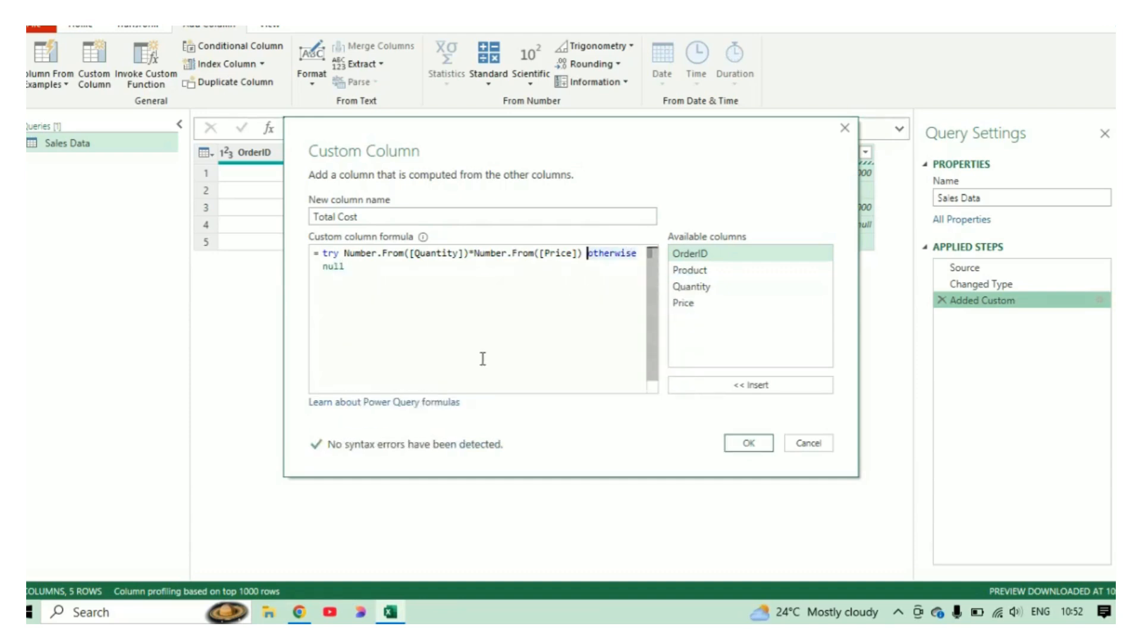
pyautogui.moveTo(344, 253); pyautogui.dragTo(579, 257)
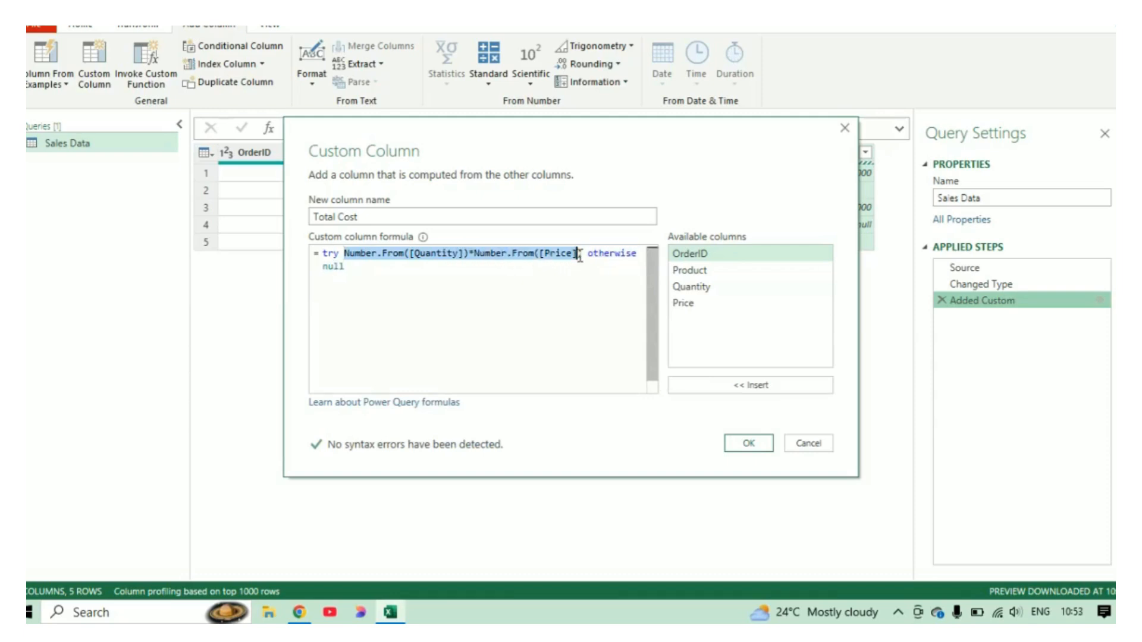
pyautogui.click(426, 254)
pyautogui.click(561, 254)
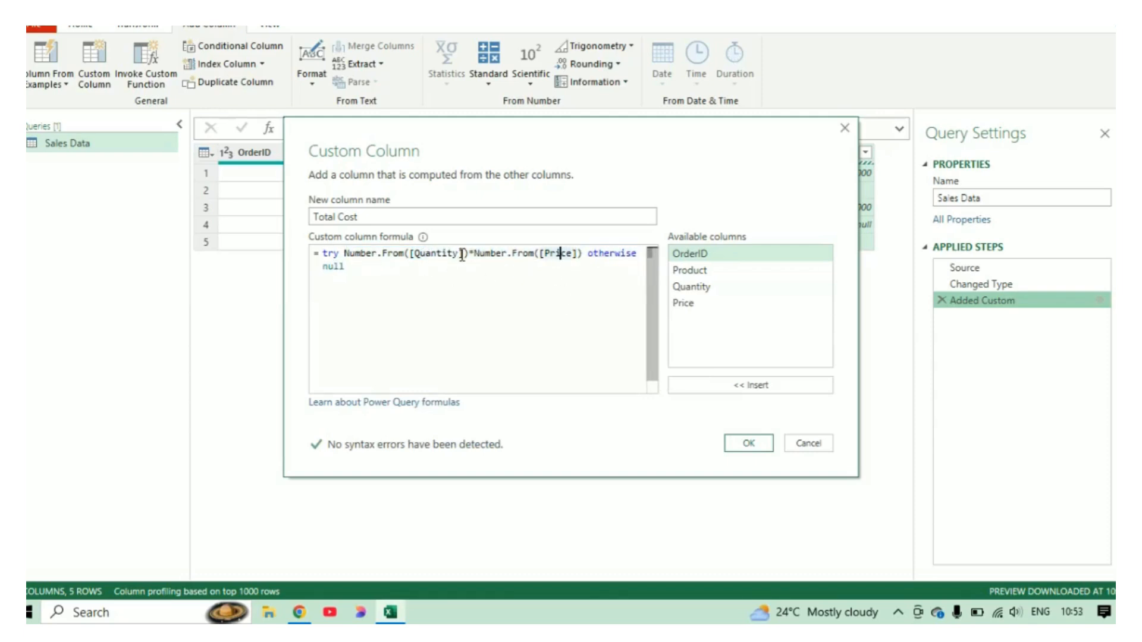
pyautogui.moveTo(540, 141); pyautogui.dragTo(507, 138)
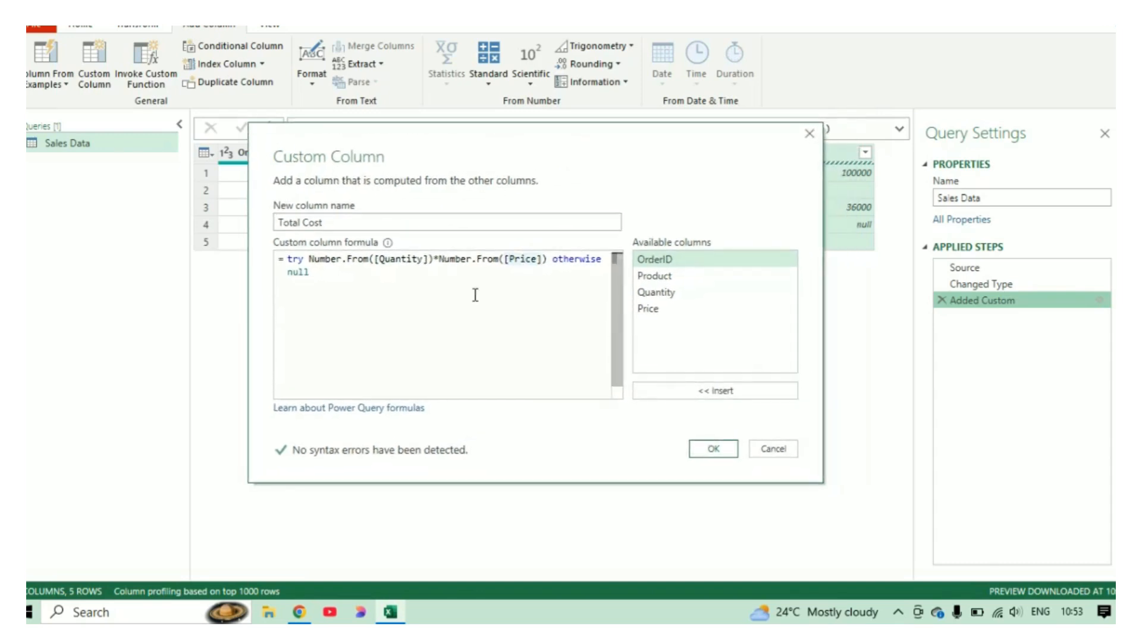
pyautogui.doubleClick(297, 272)
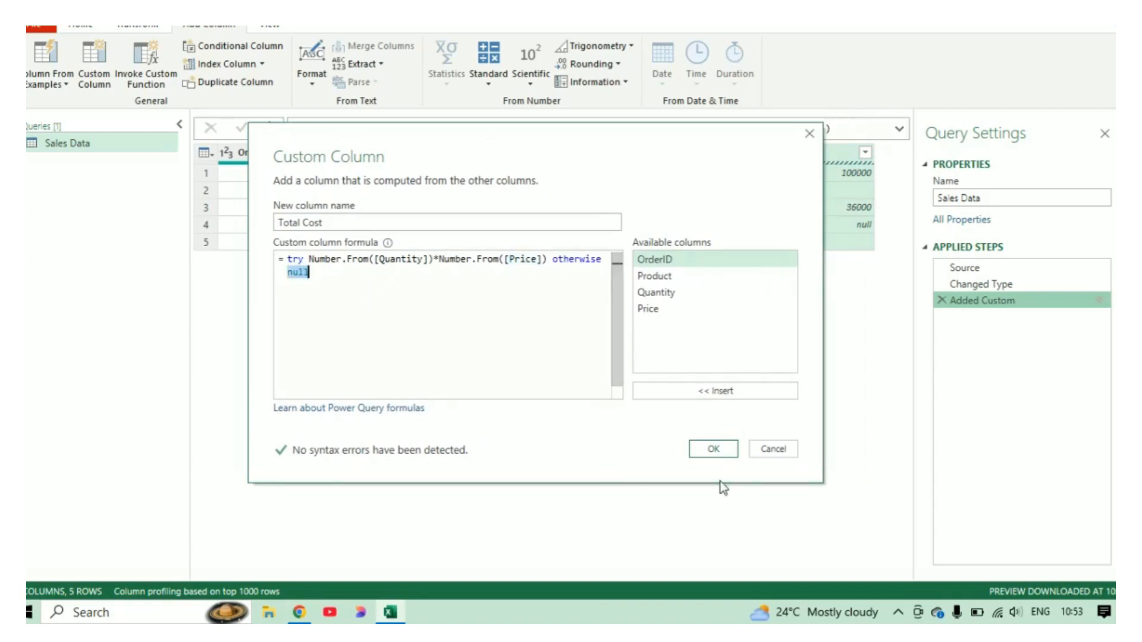
pyautogui.click(712, 449)
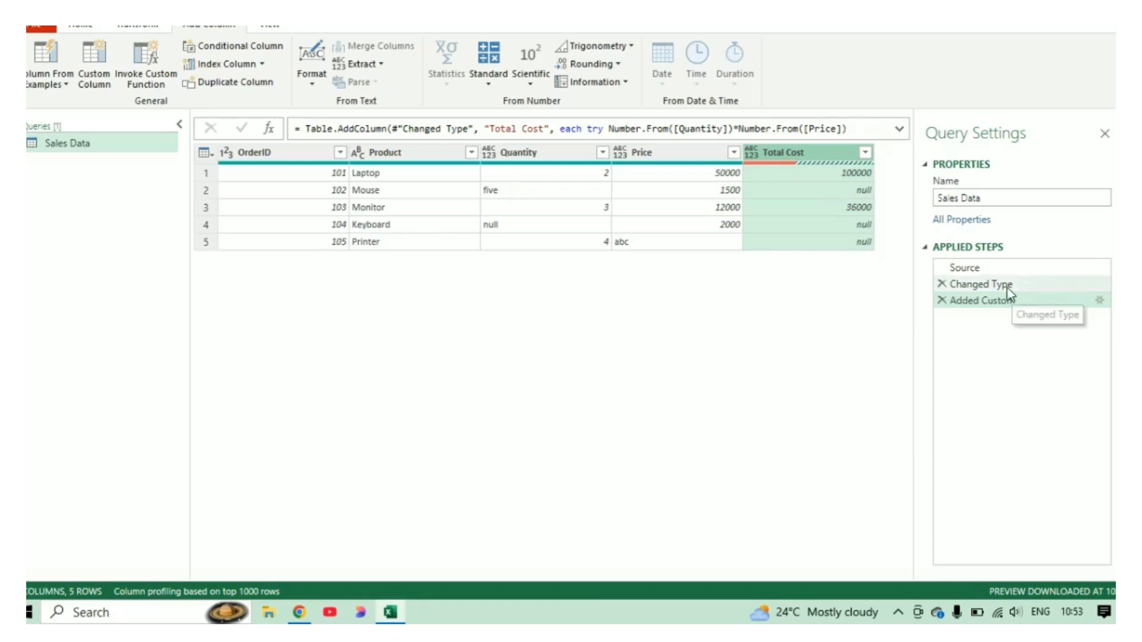
# Step: Delete the Added Custom step and start a new custom column named Total Cost
pyautogui.click(942, 301)
pyautogui.click(95, 70)
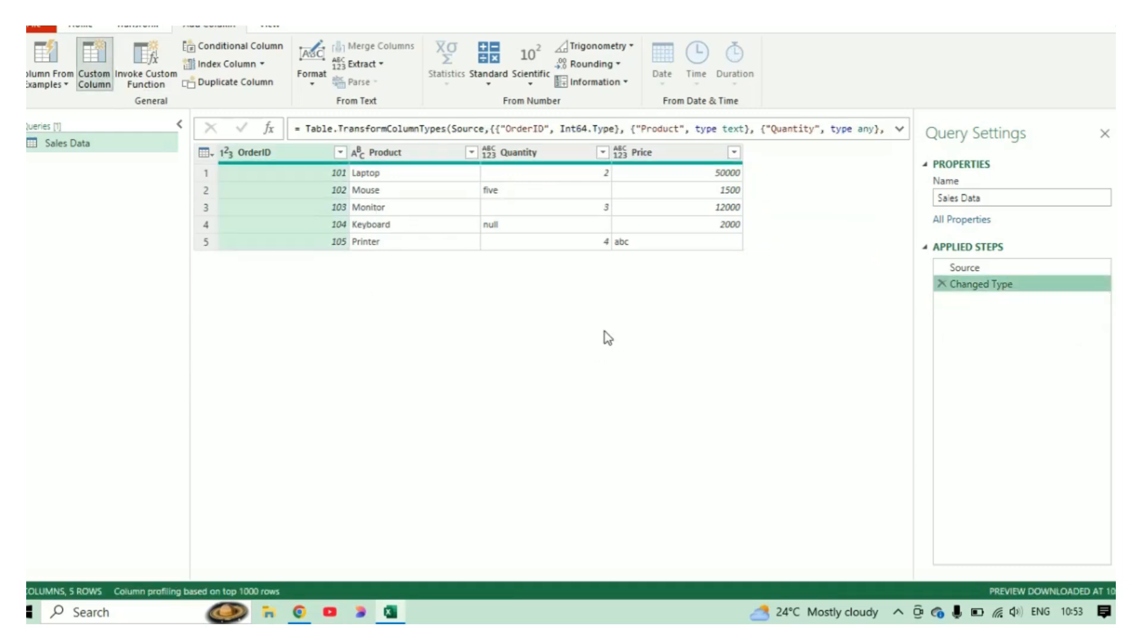
pyautogui.moveTo(359, 219); pyautogui.dragTo(195, 202)
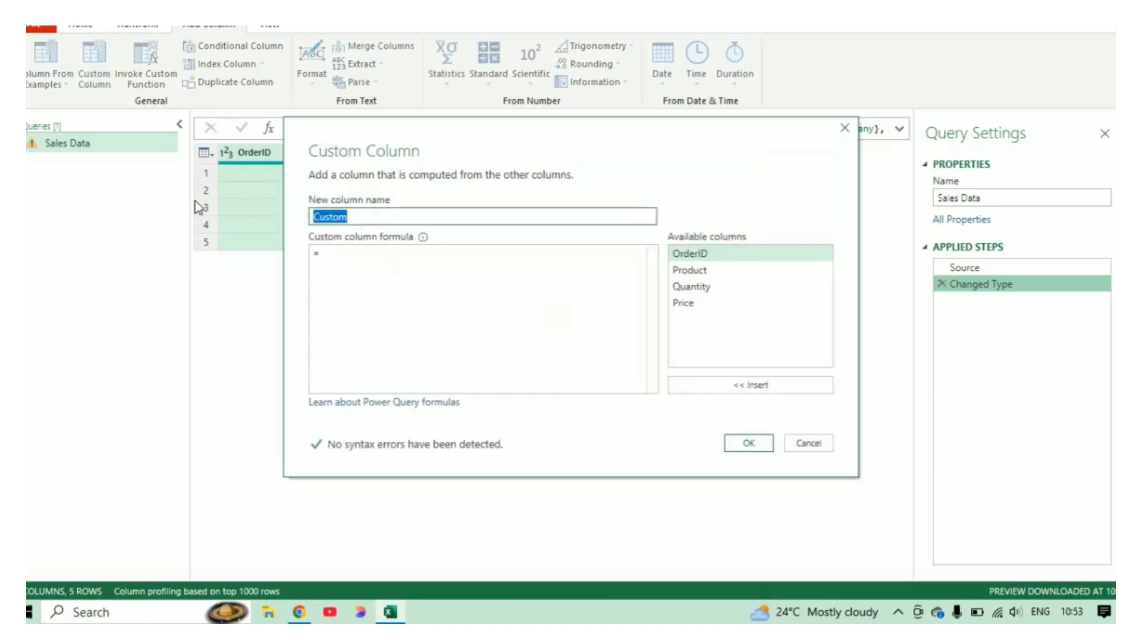
pyautogui.write('Tot')
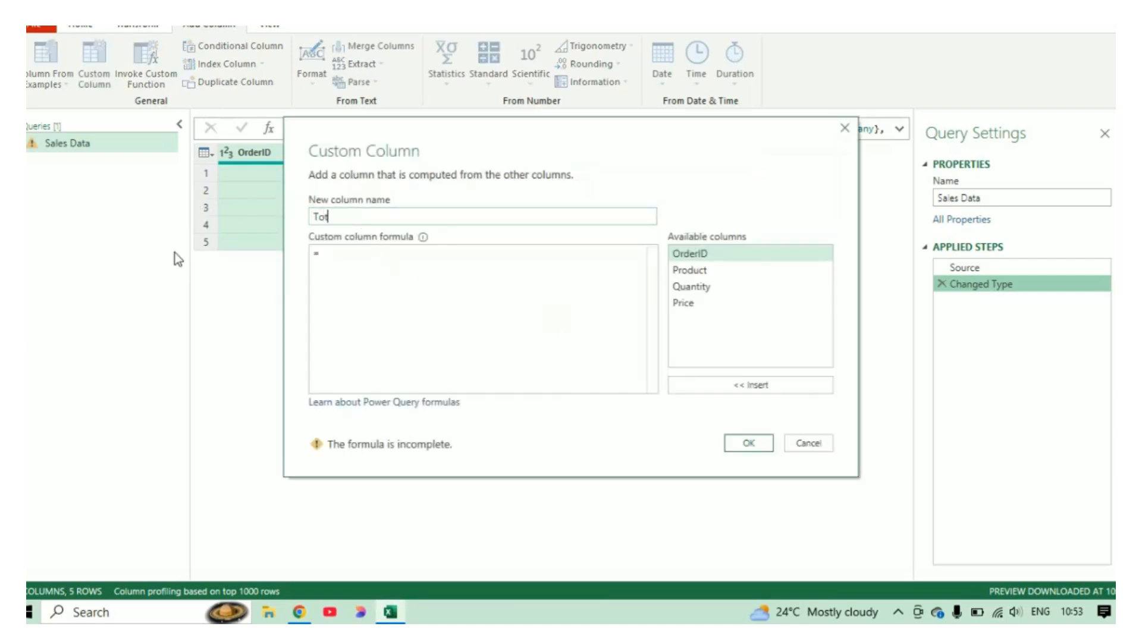
pyautogui.write('al Cost')
# Step: Add the Total Cost column with the formula number.from([Quantity])*Number.From([Price])
pyautogui.click(363, 250)
pyautogui.write('number.')
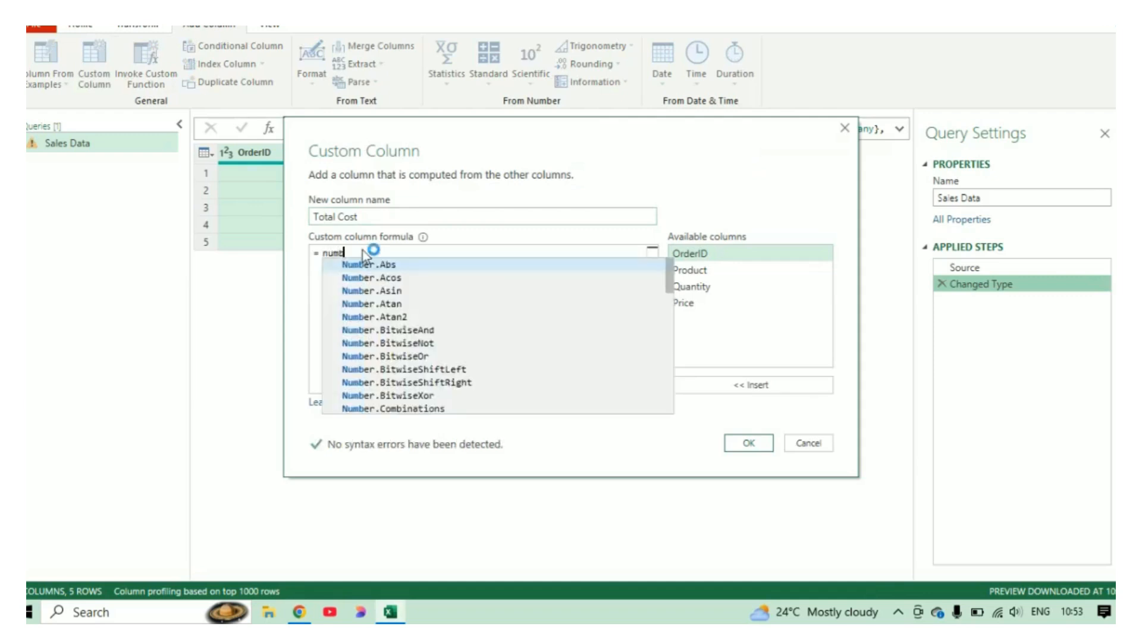
pyautogui.write('rom(')
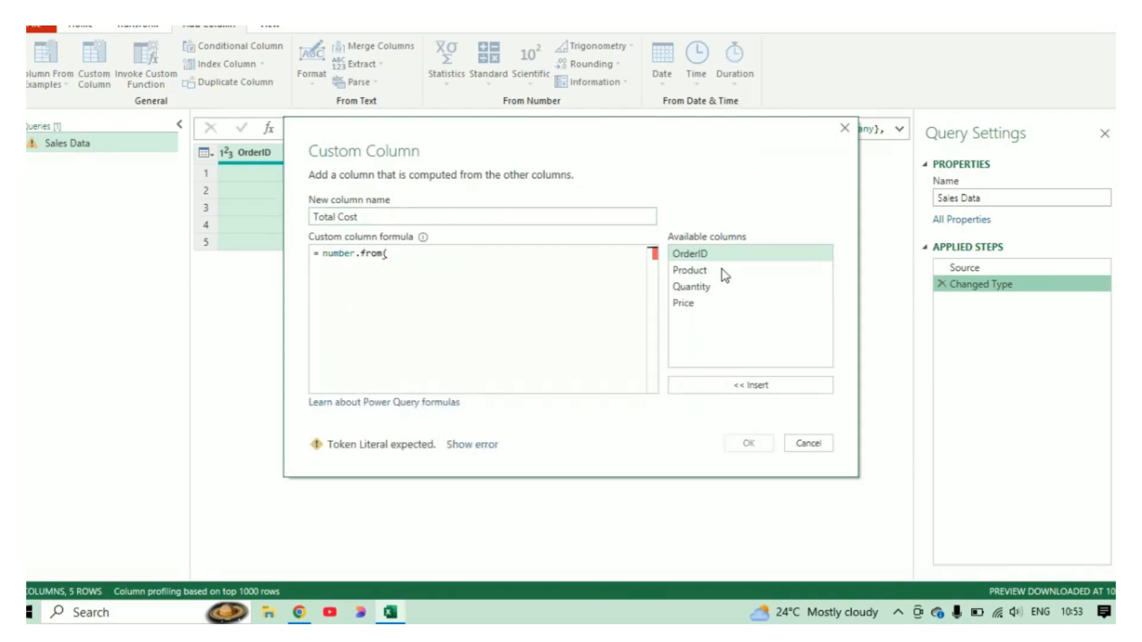
pyautogui.click(704, 286)
pyautogui.click(750, 385)
pyautogui.write(')*')
pyautogui.write('Num')
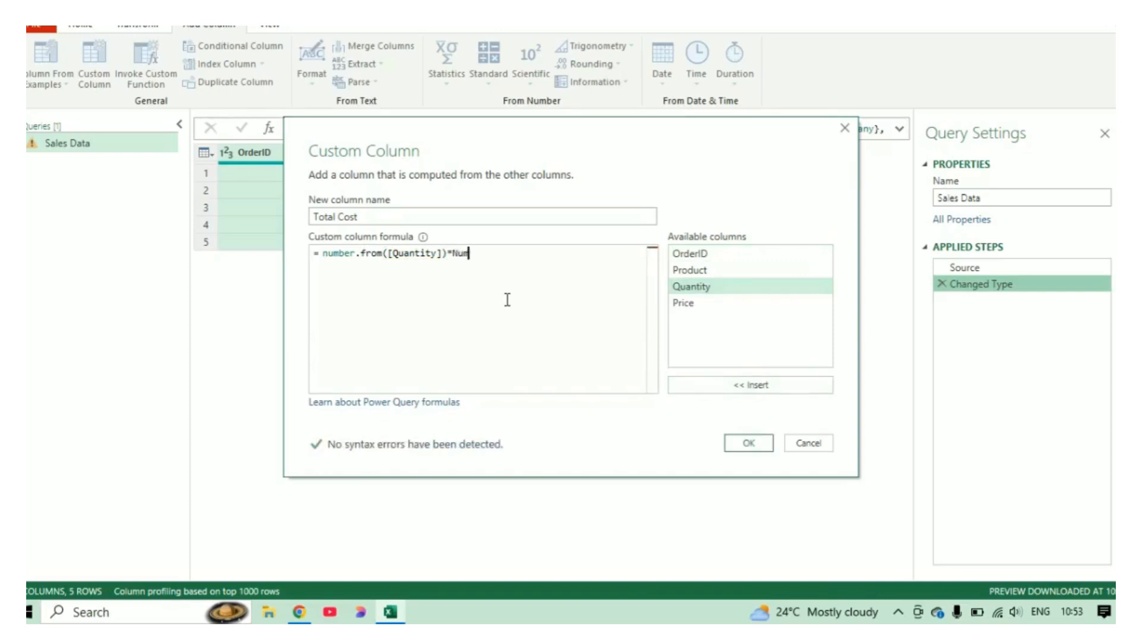
pyautogui.write('ber.From')
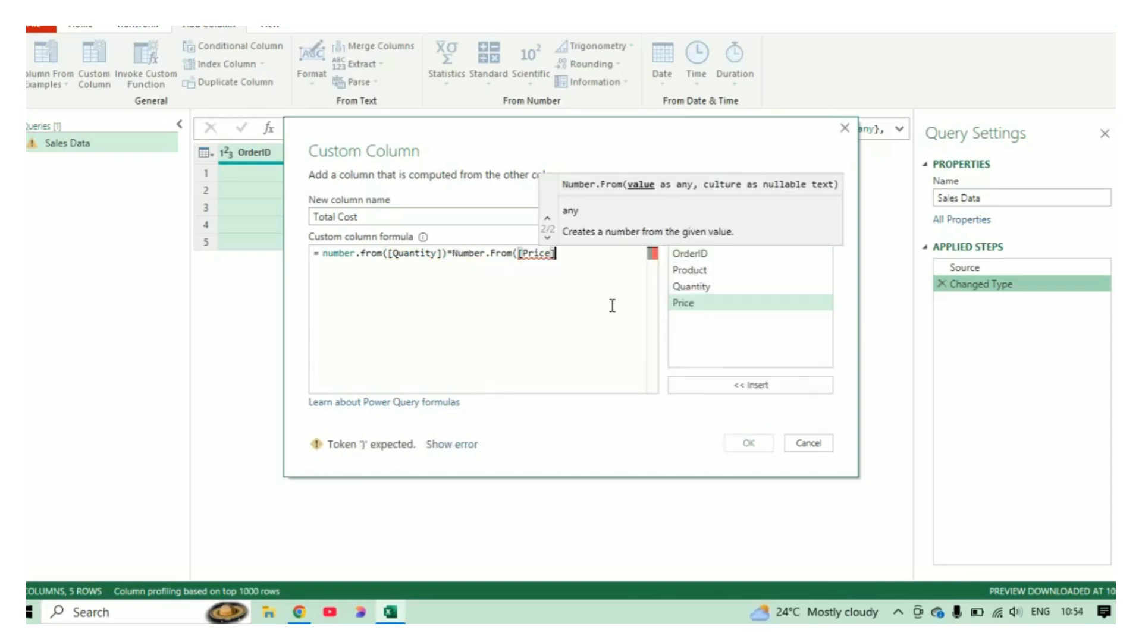
pyautogui.write(')')
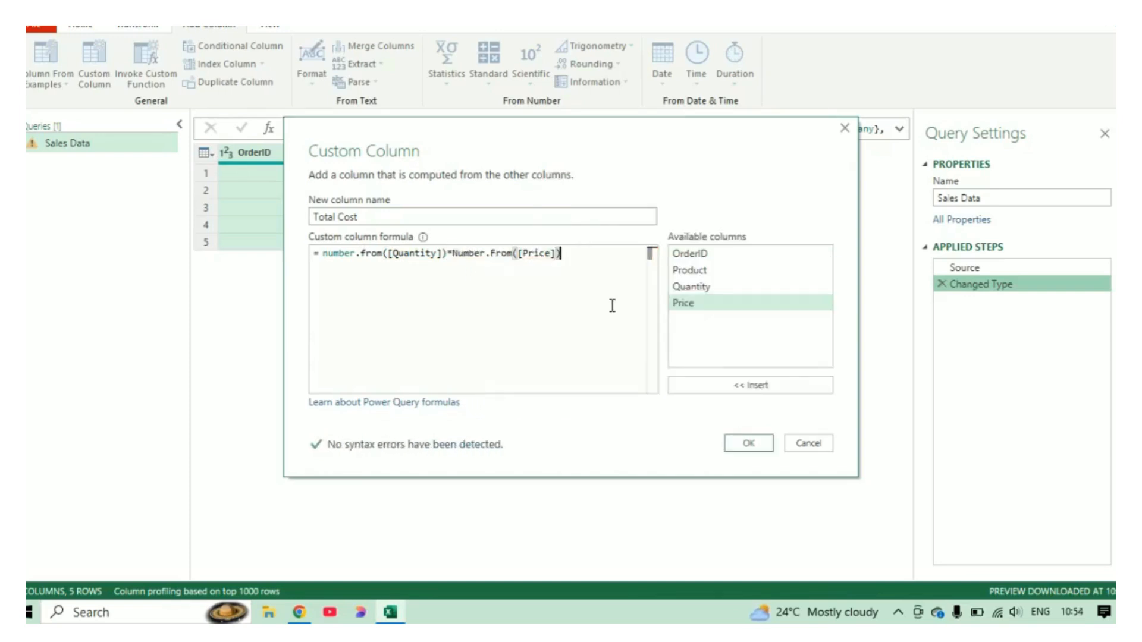
pyautogui.click(751, 443)
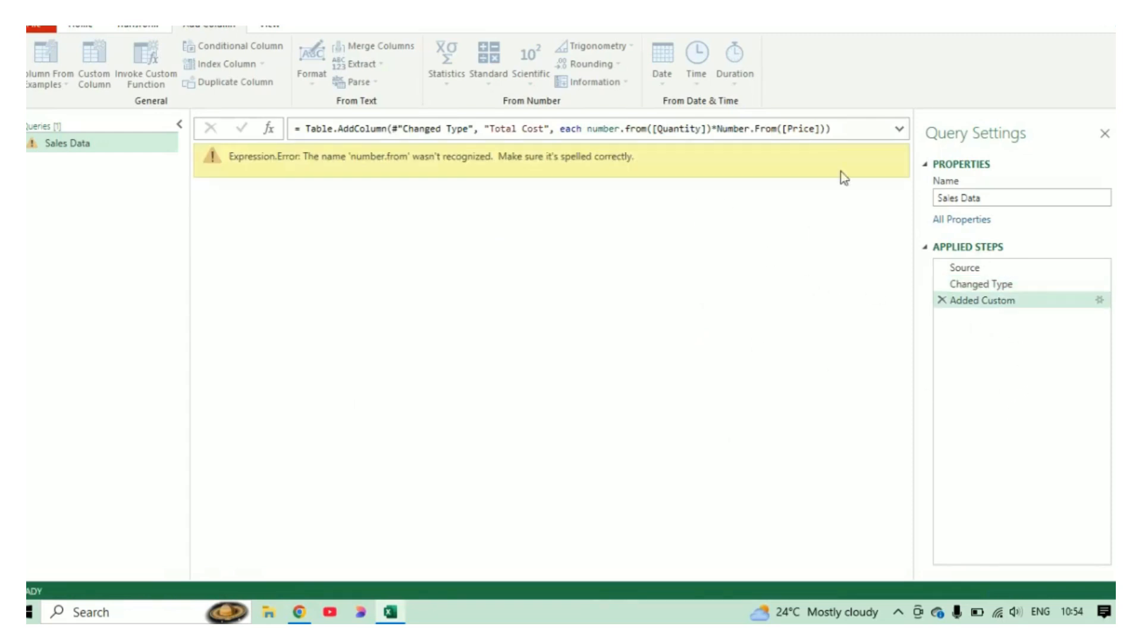
# Step: Correct the capitalization of the first function in the Total Cost formula to Number.From
pyautogui.click(603, 129)
pyautogui.press('BackSpace')
pyautogui.write('N')
pyautogui.press('Return')
pyautogui.click(629, 129)
pyautogui.press('BackSpace')
pyautogui.write('F')
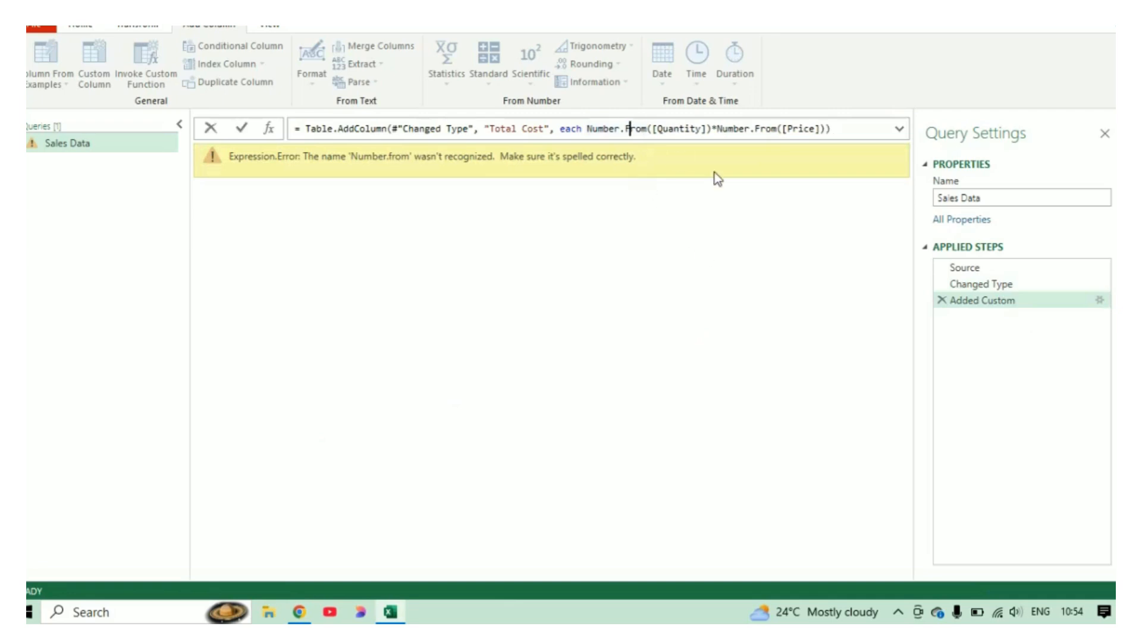
pyautogui.press('Return')
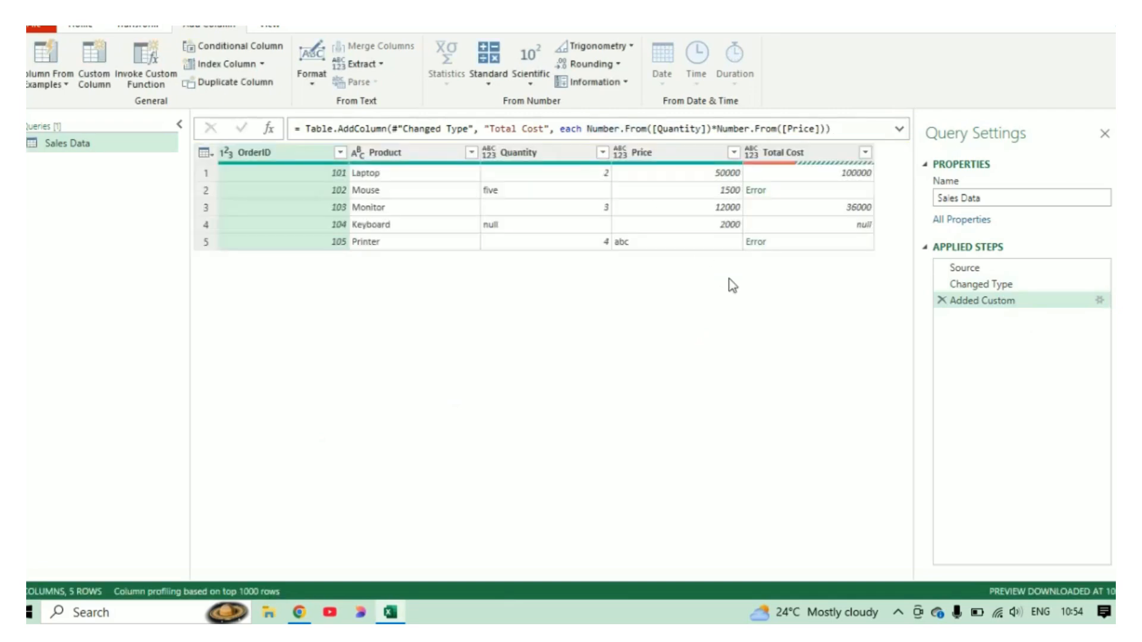
# Step: Check the error cells in the Total Cost column and replace the column's errors with null
pyautogui.click(799, 194)
pyautogui.click(776, 246)
pyautogui.click(793, 192)
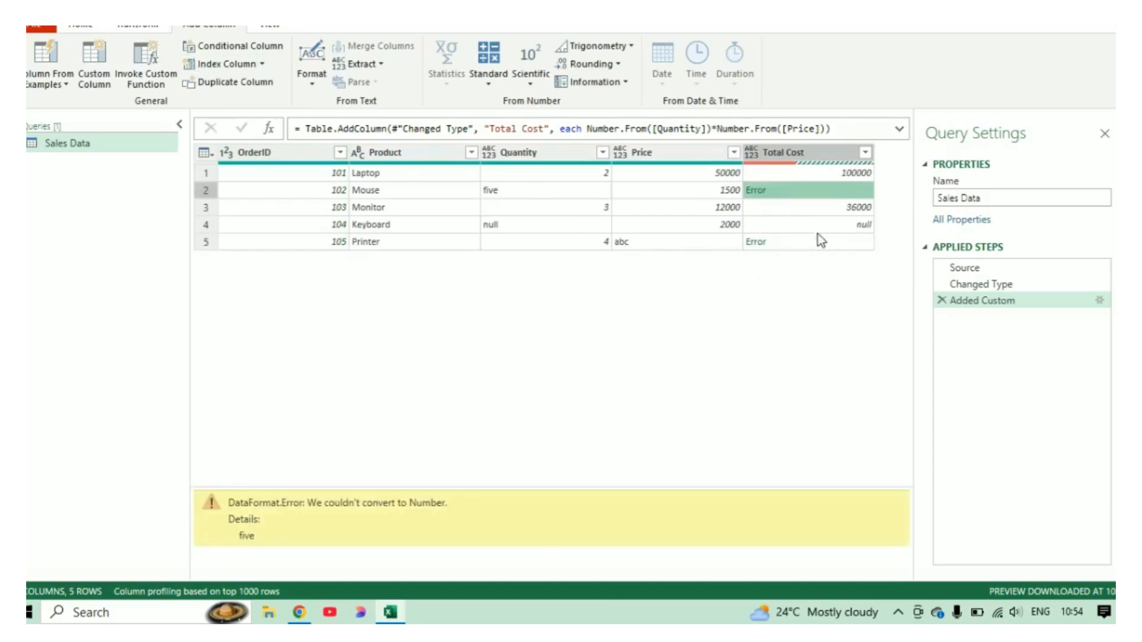
pyautogui.click(113, 26)
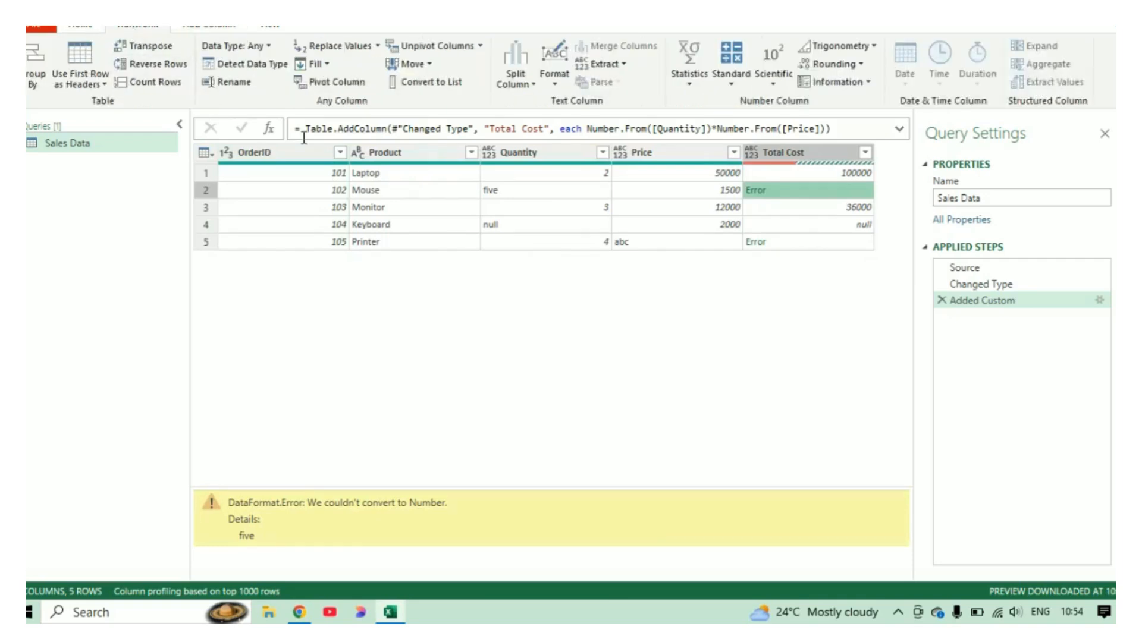
pyautogui.click(377, 48)
pyautogui.click(361, 83)
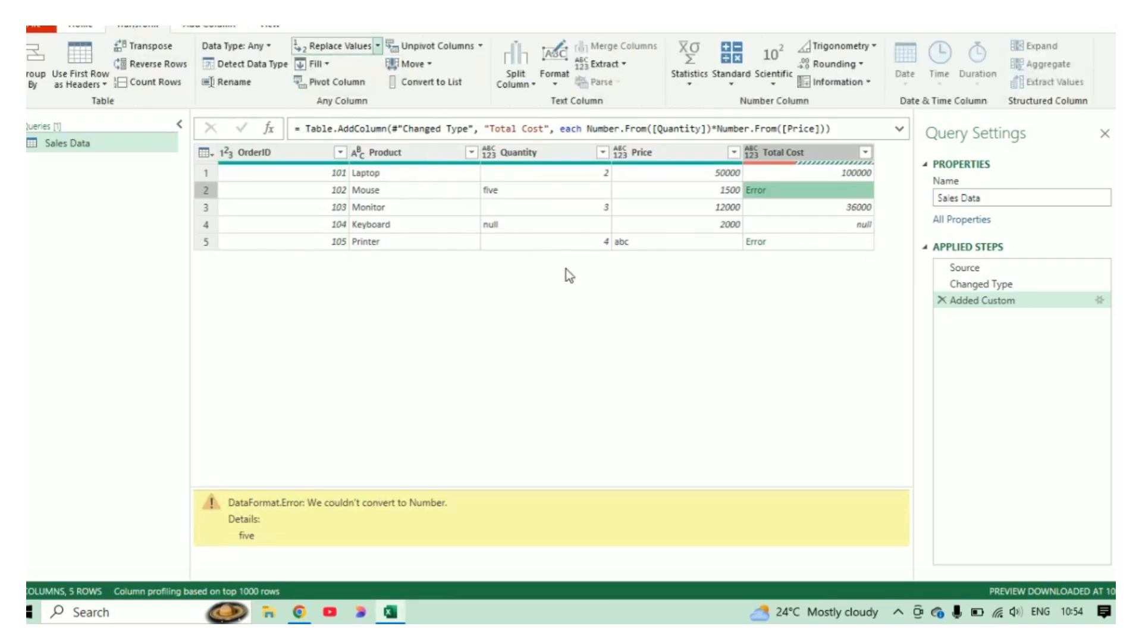
pyautogui.write('null')
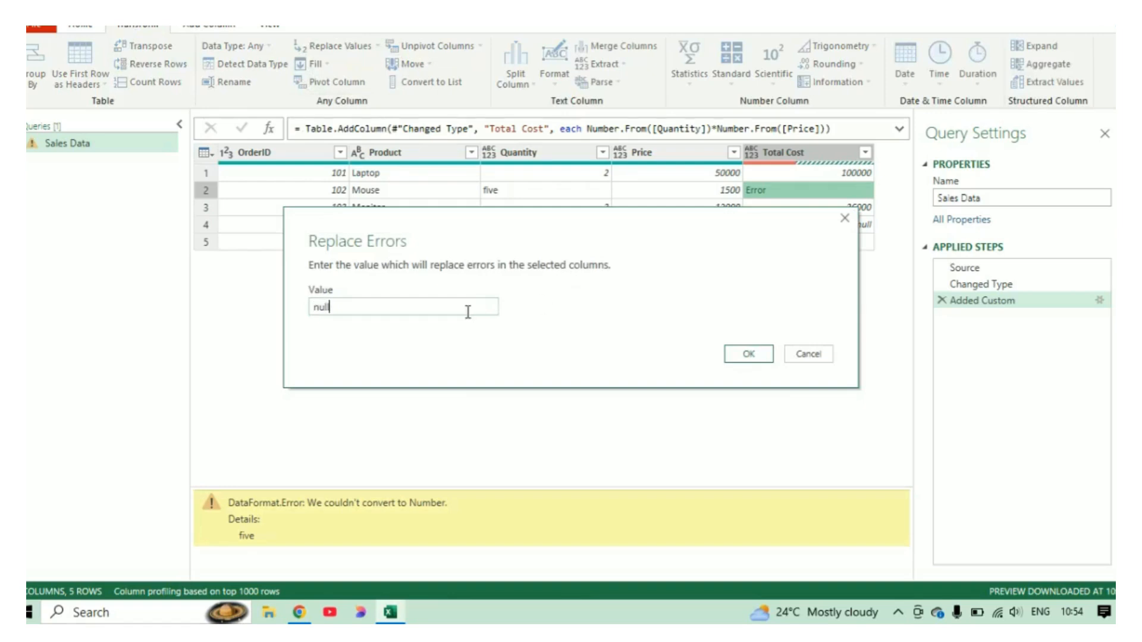
pyautogui.click(748, 354)
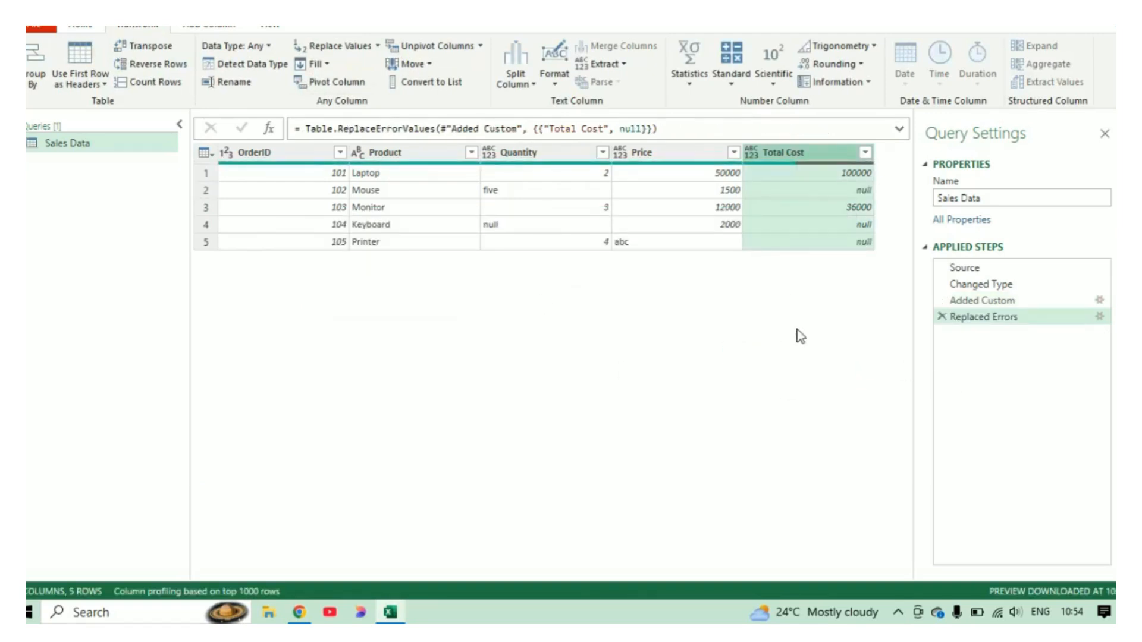